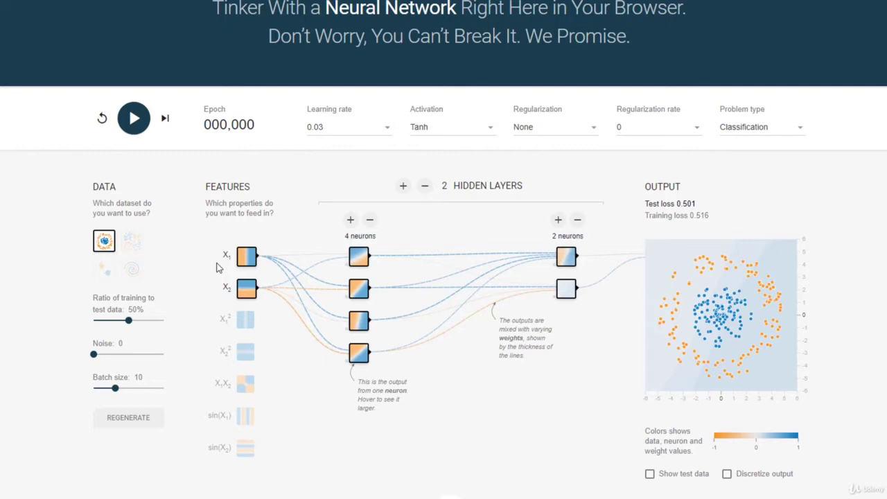
Train the network to epoch 208, stopping at test loss 0.005 and training loss 0.003
mouse_move(247, 256)
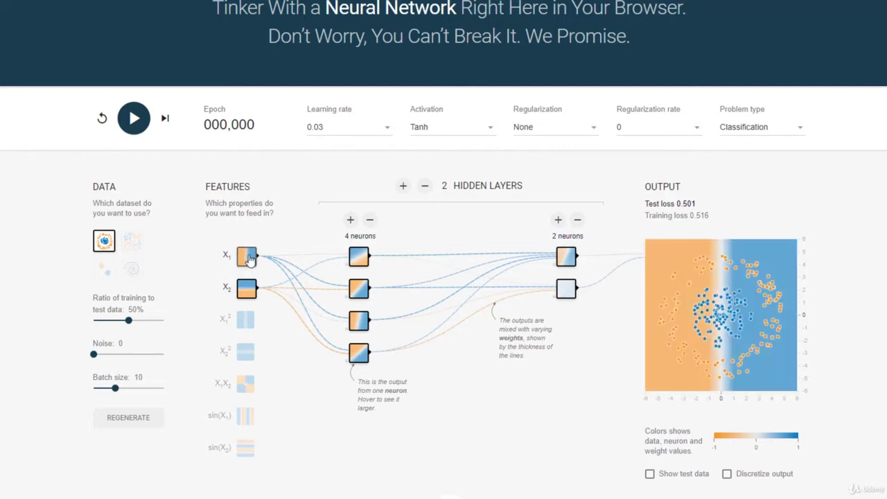
mouse_move(247, 291)
mouse_move(275, 264)
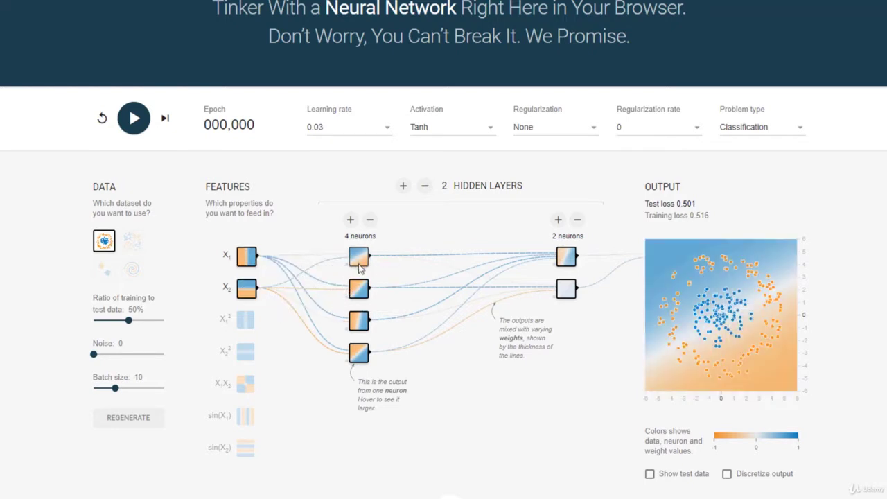
mouse_move(359, 294)
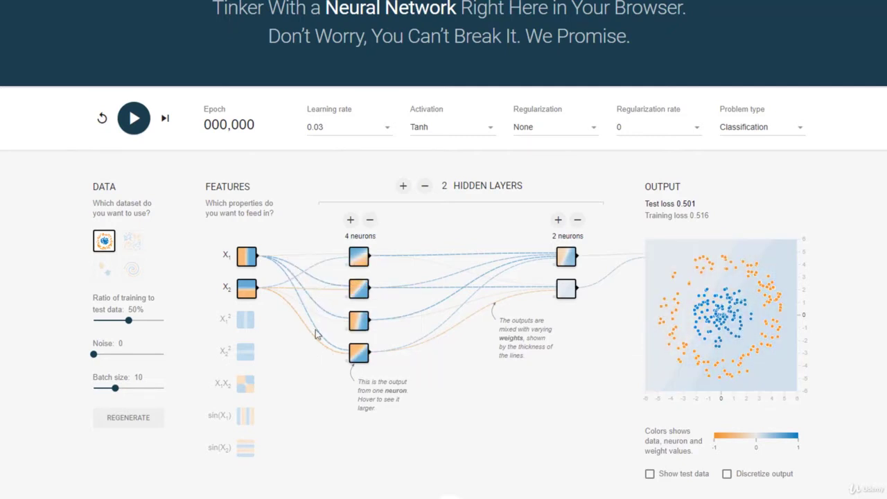
mouse_move(288, 304)
click(135, 125)
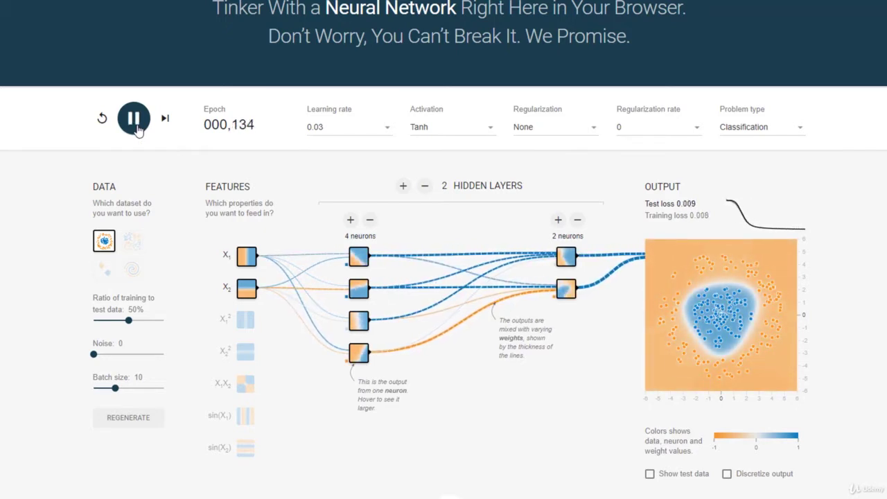
click(136, 126)
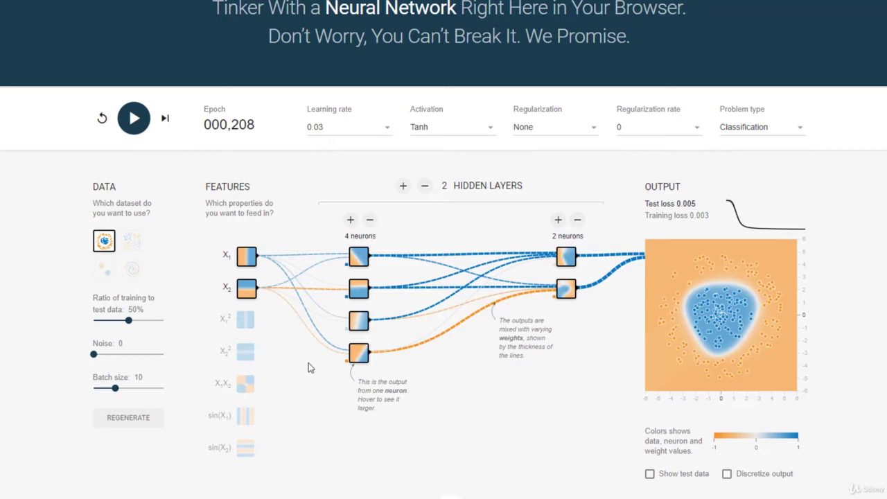
mouse_move(439, 340)
mouse_move(409, 293)
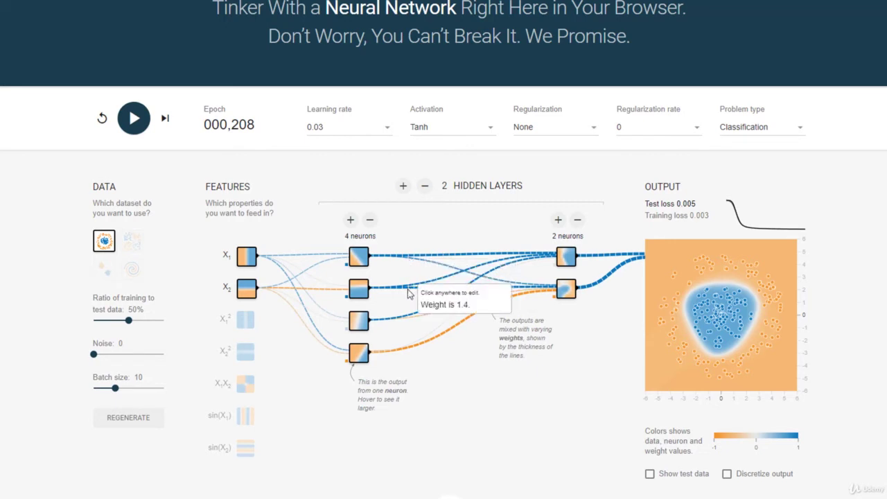
mouse_move(288, 309)
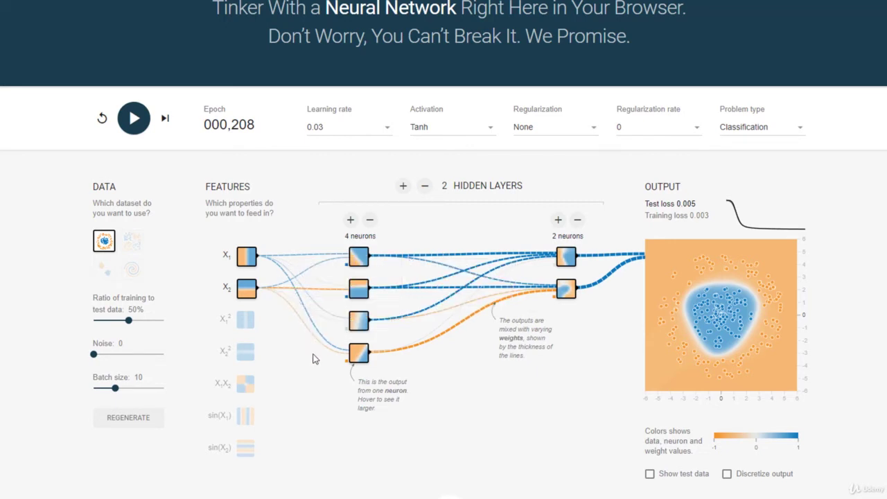
mouse_move(309, 336)
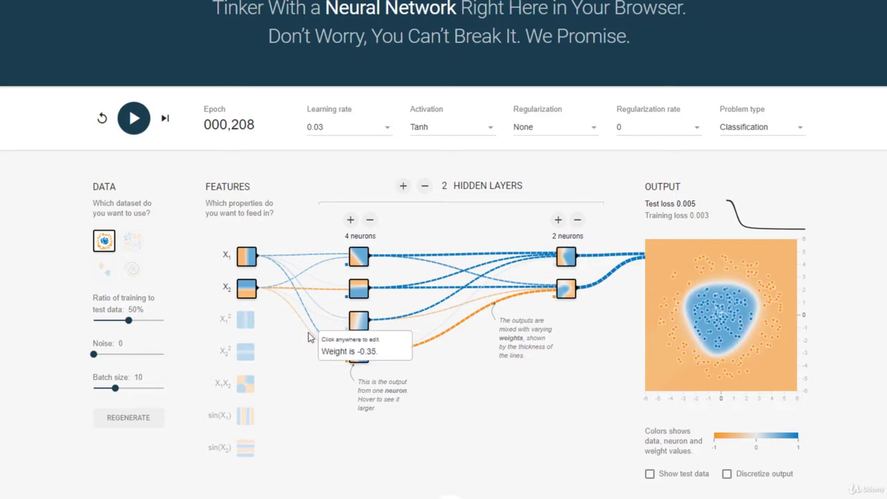
mouse_move(323, 320)
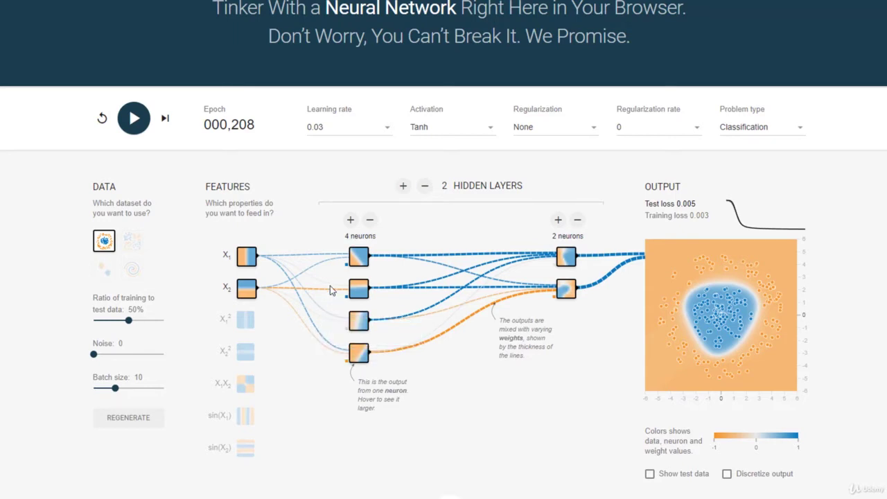
mouse_move(326, 269)
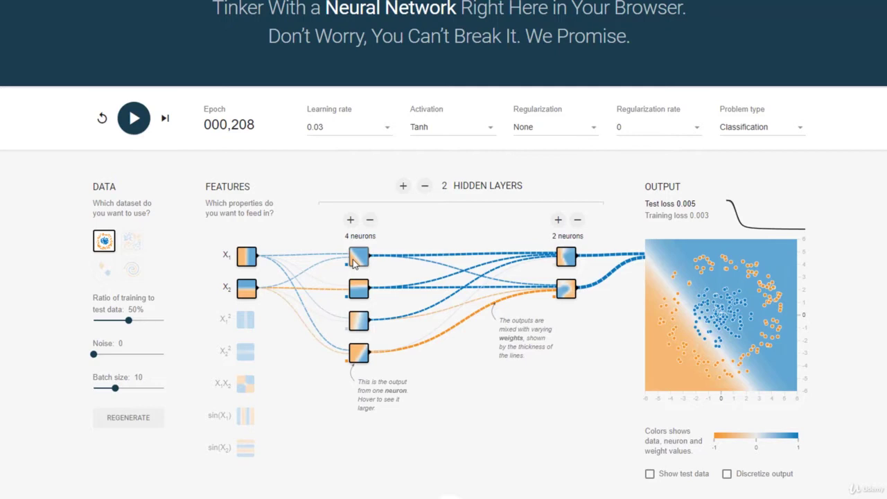
mouse_move(253, 259)
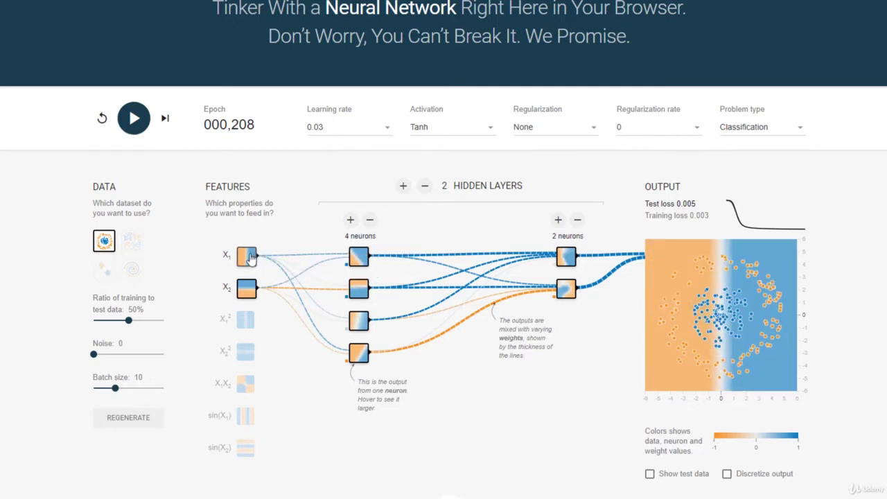
mouse_move(359, 263)
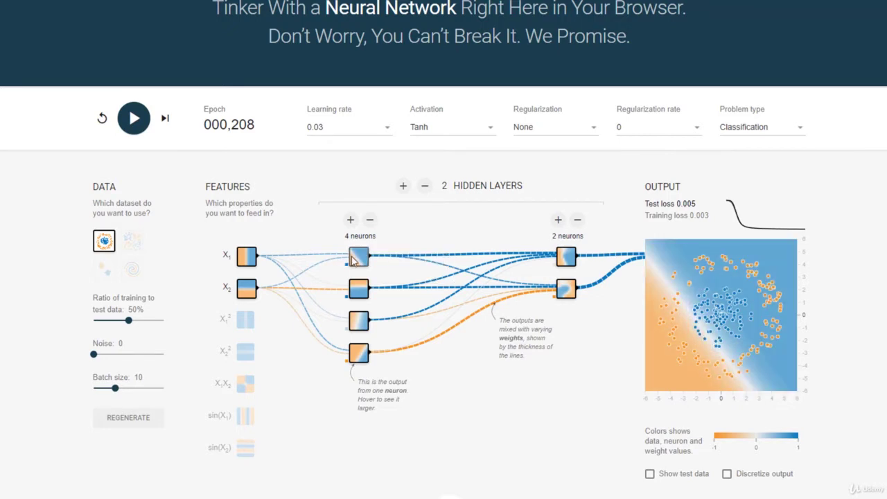
mouse_move(359, 290)
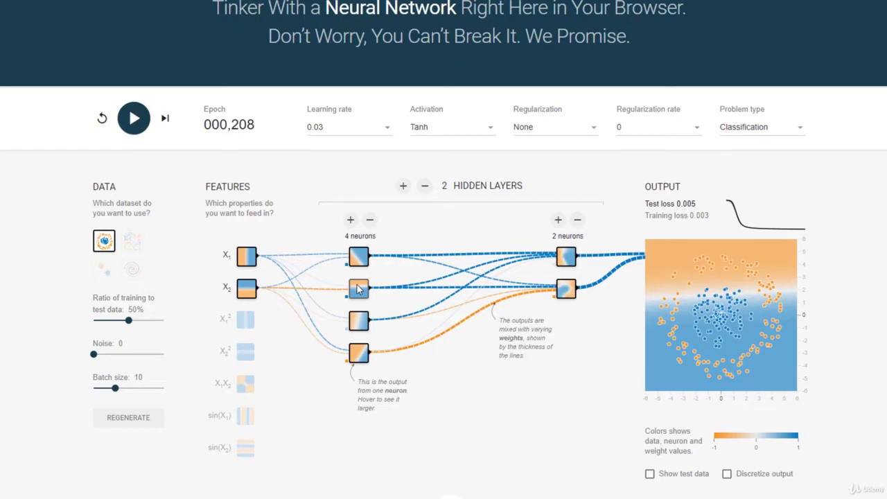
mouse_move(359, 325)
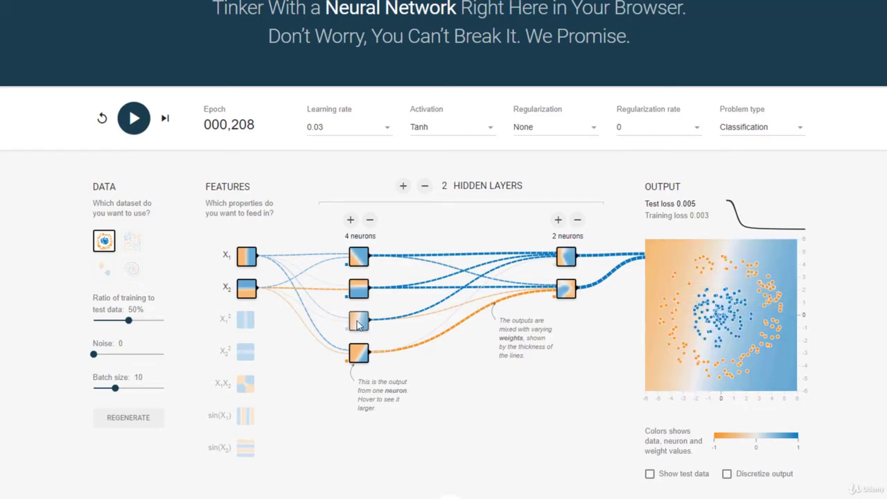
mouse_move(357, 356)
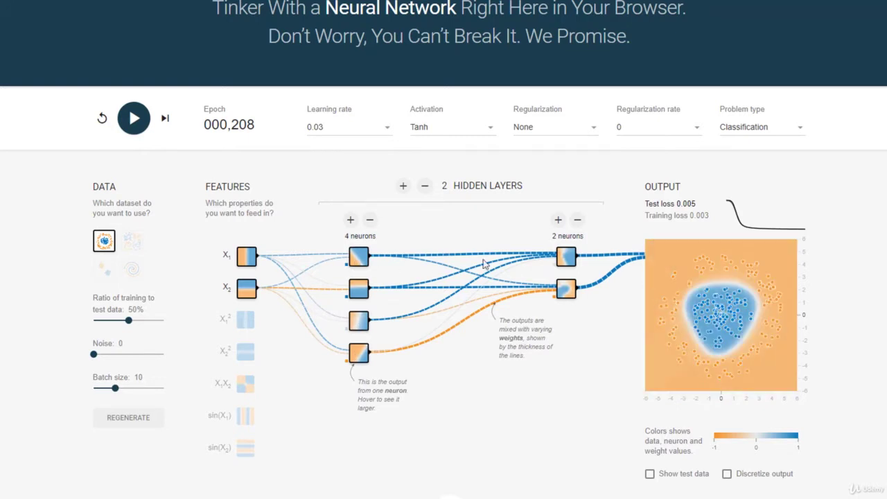
Remove a neuron from the second hidden layer and train the smaller network briefly
mouse_move(560, 257)
mouse_move(561, 294)
click(581, 227)
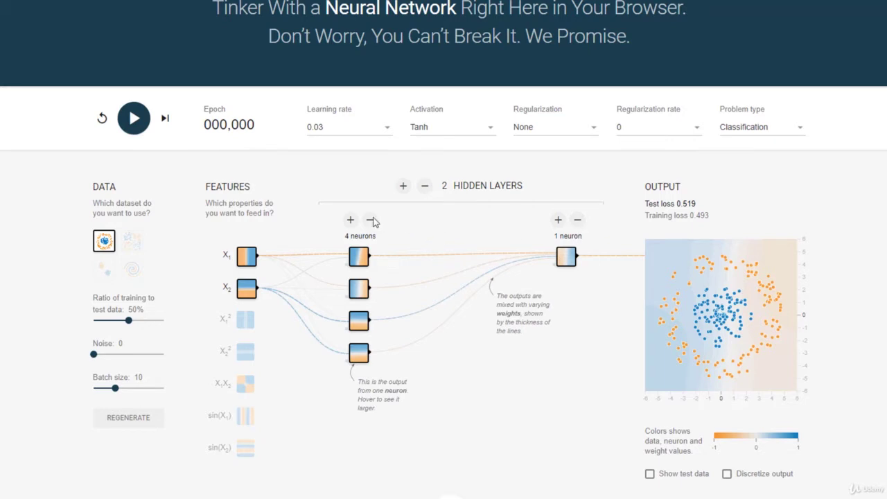
click(139, 122)
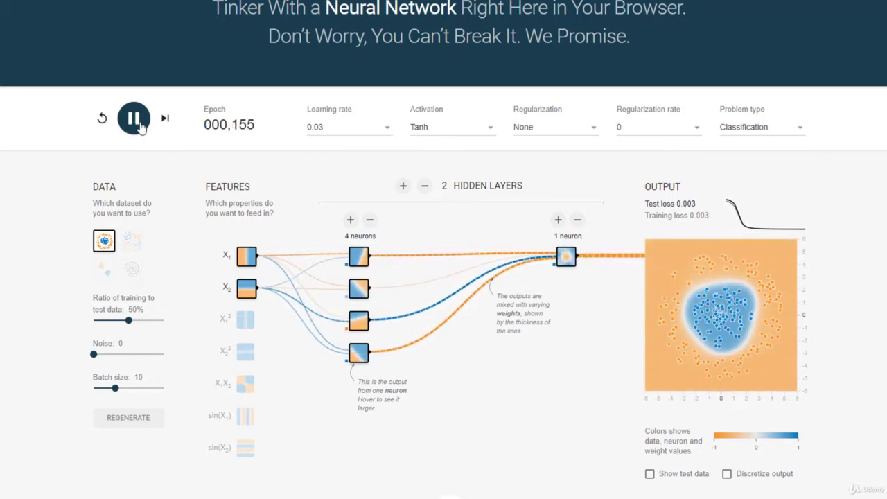
click(139, 122)
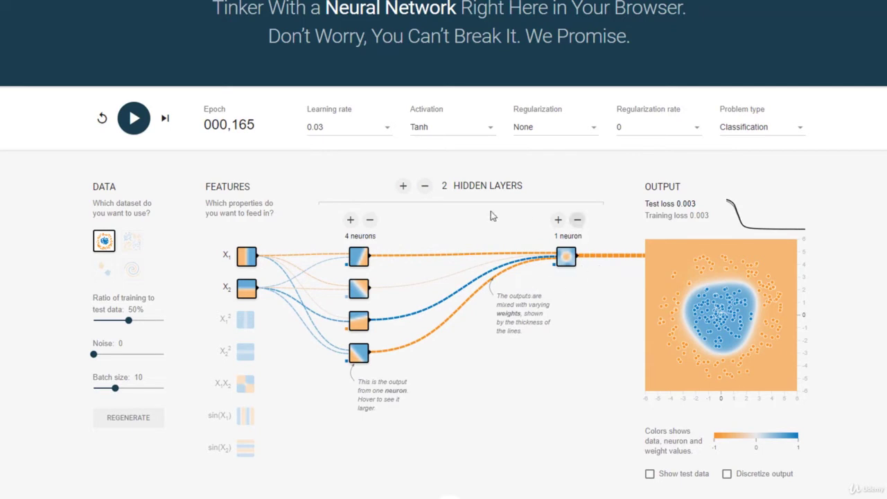
Drop the second hidden layer and train the single 4-neuron layer to epoch 888 (test loss 0.008)
click(425, 187)
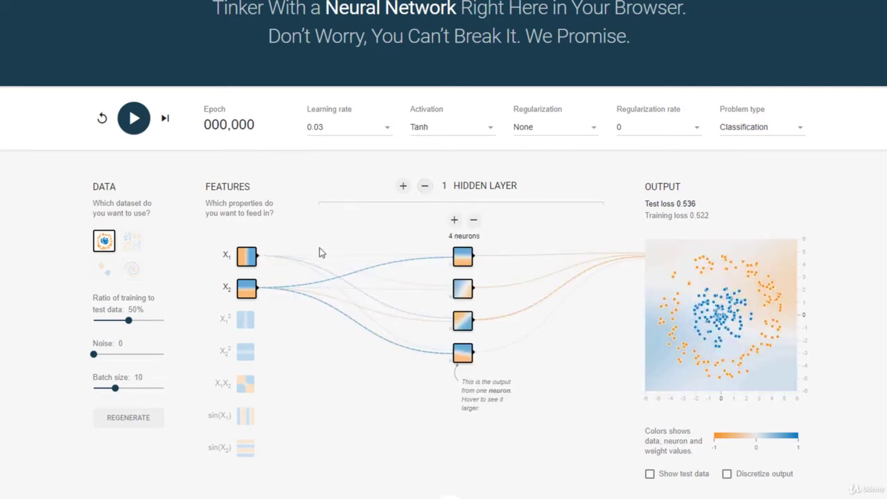
click(136, 124)
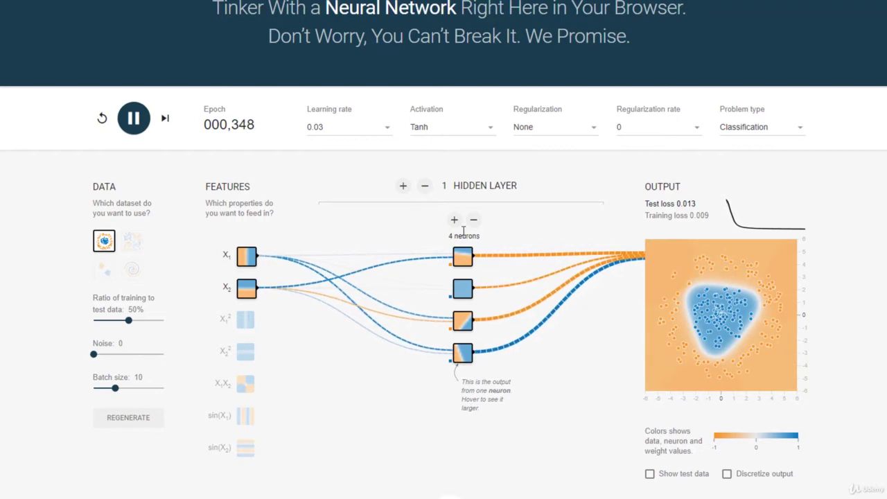
mouse_move(455, 369)
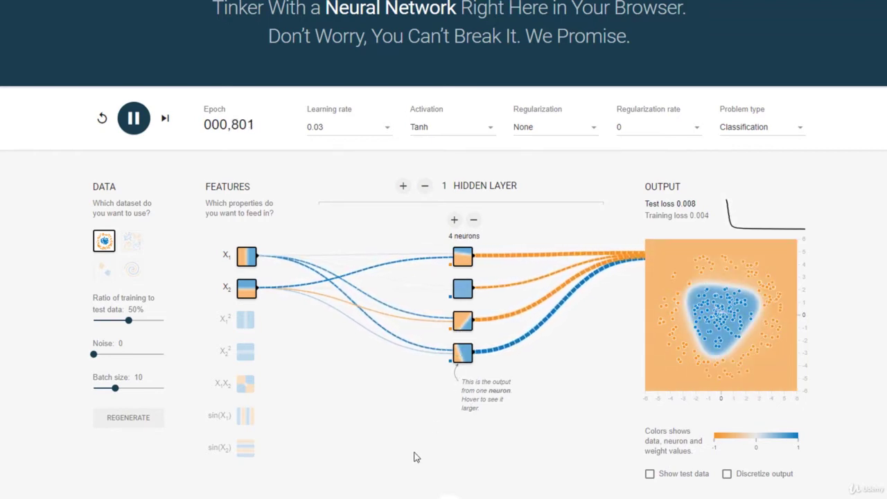
click(135, 122)
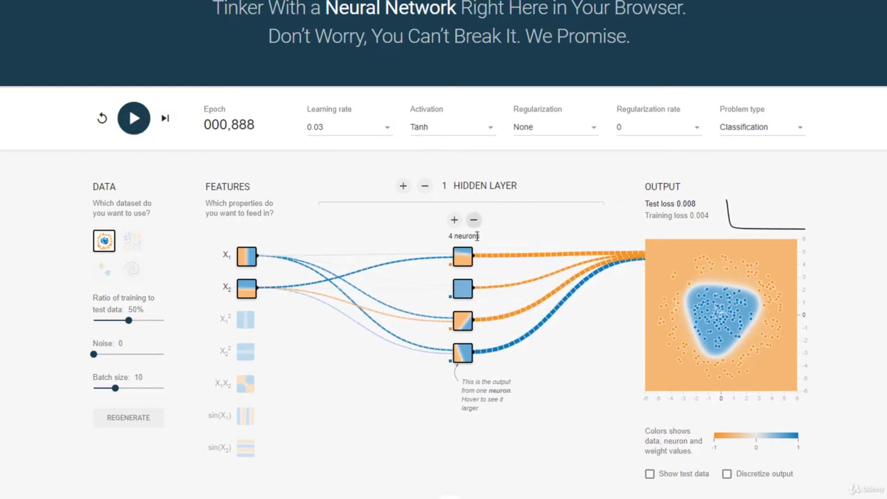
mouse_move(463, 290)
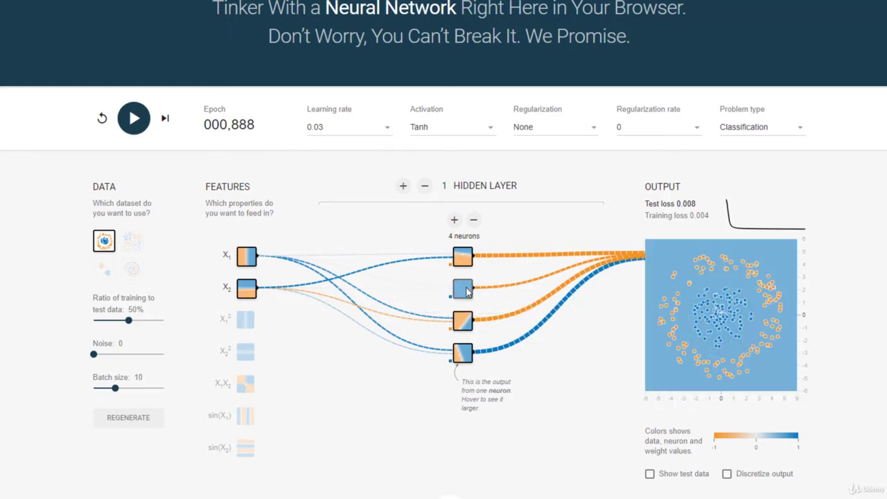
Reduce the hidden layer to 3 neurons and train it briefly
click(473, 220)
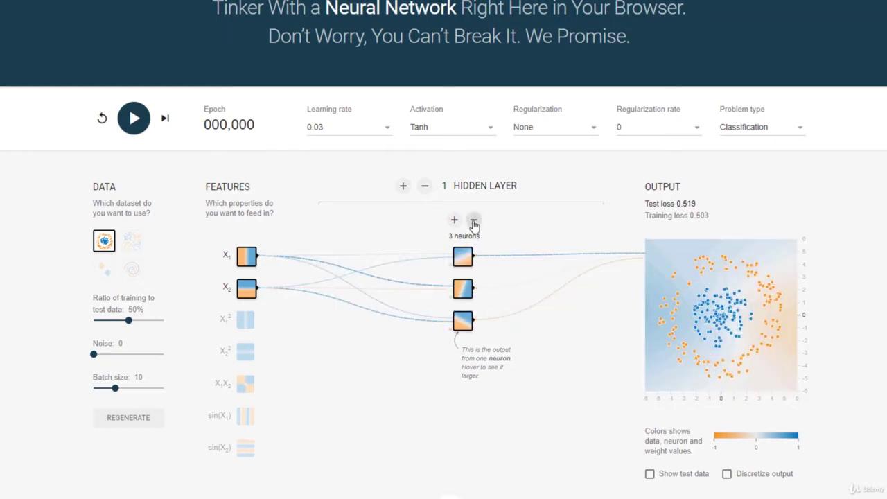
click(134, 119)
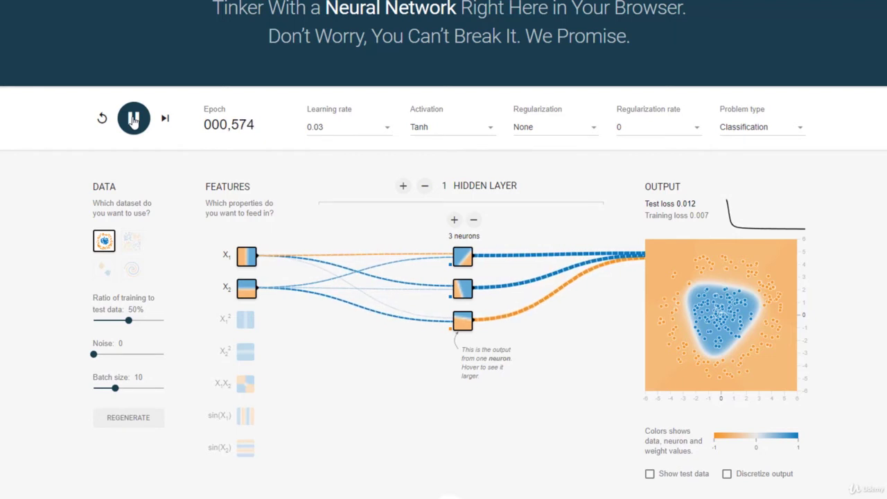
click(134, 119)
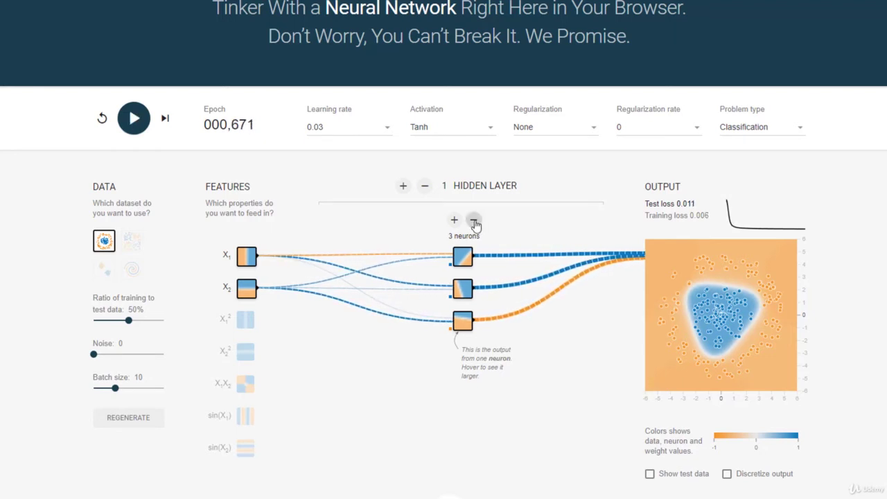
Reduce the hidden layer to 2 neurons, train briefly, then load the spiral dataset
click(474, 220)
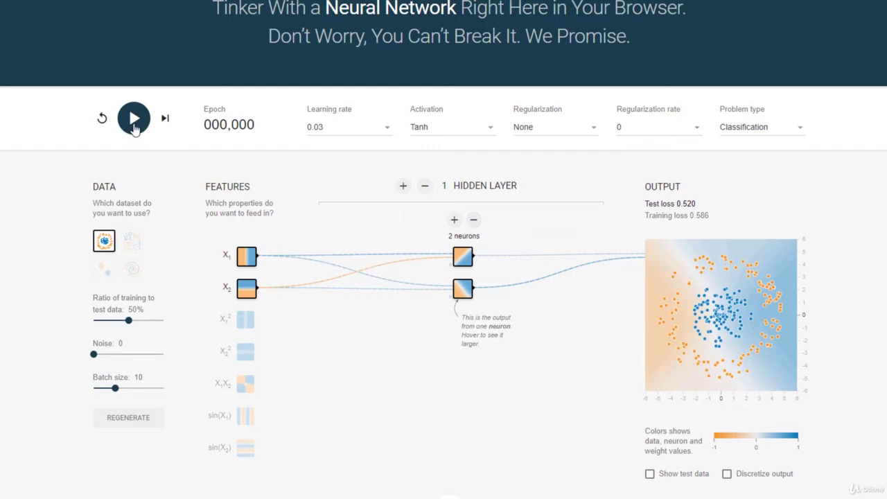
click(135, 127)
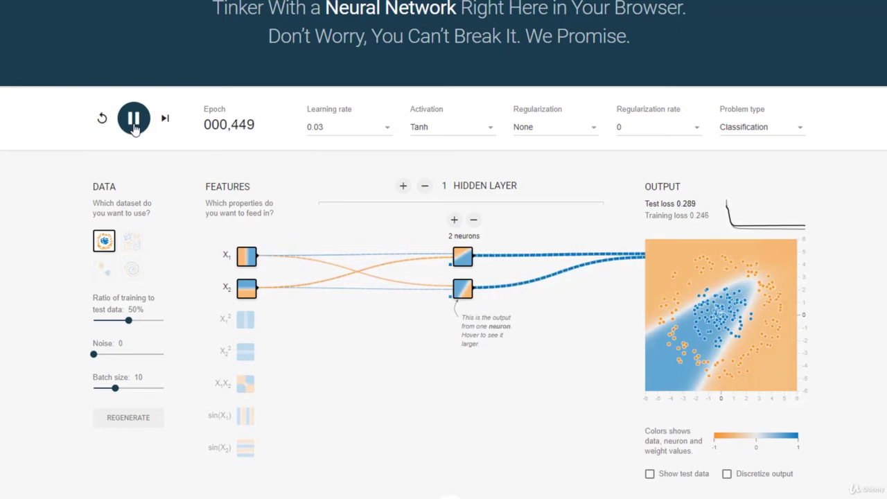
click(133, 119)
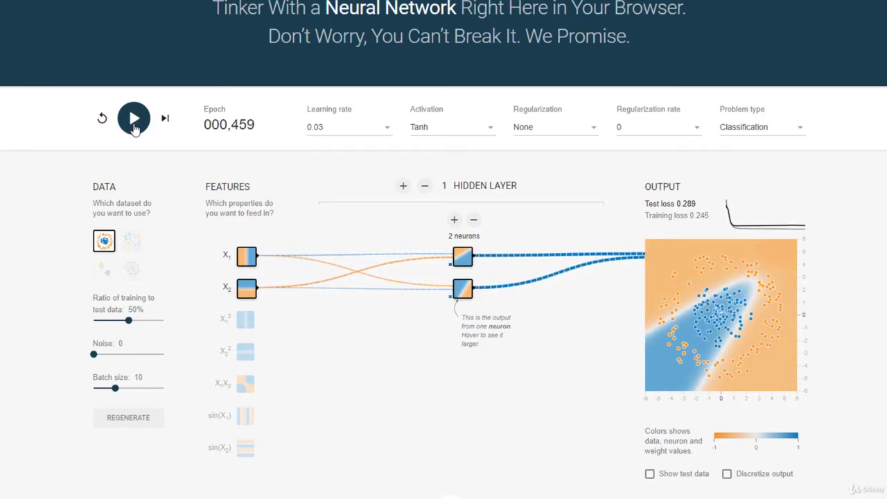
click(135, 275)
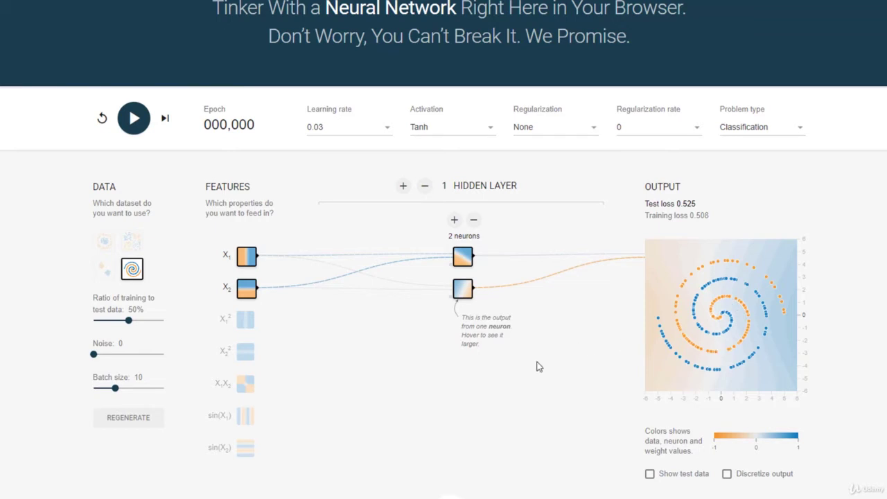
Grow the hidden layer to 4 neurons and train on the spiral to epoch 971 (test loss 0.444)
click(455, 221)
click(455, 221)
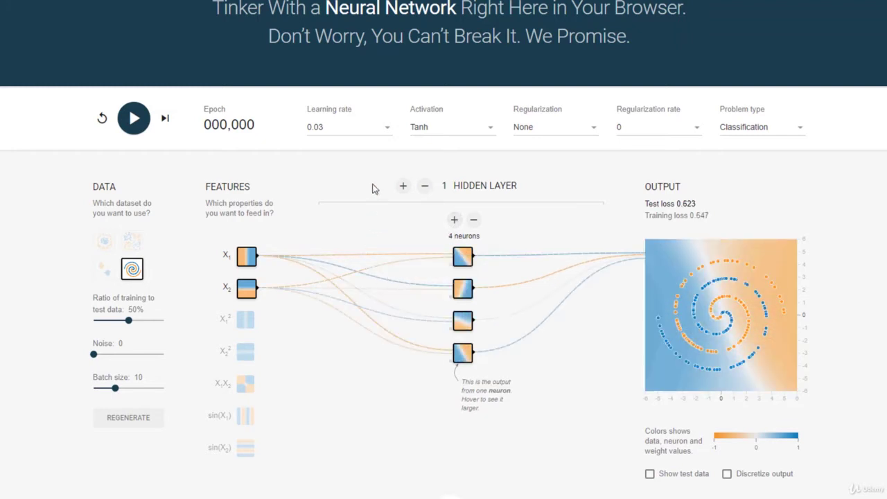
click(133, 120)
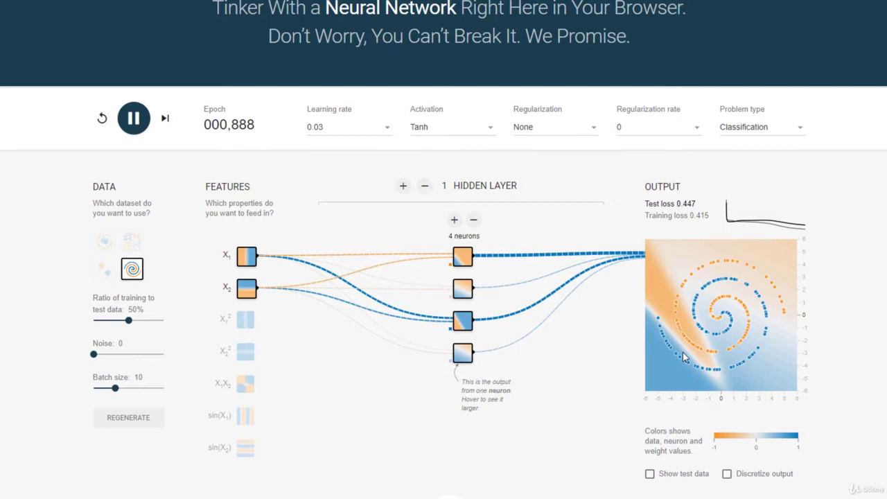
click(136, 123)
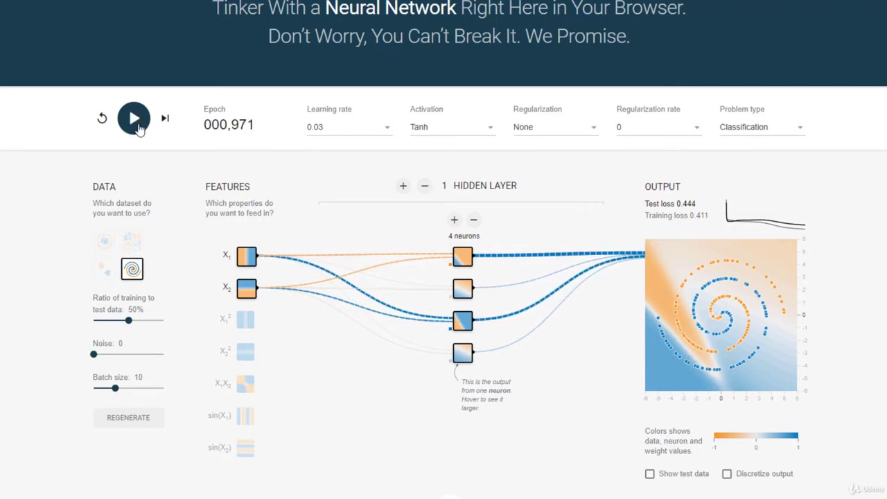
Add a second 2-neuron hidden layer and train to epoch 702 (test loss 0.538, training 0.333)
click(402, 187)
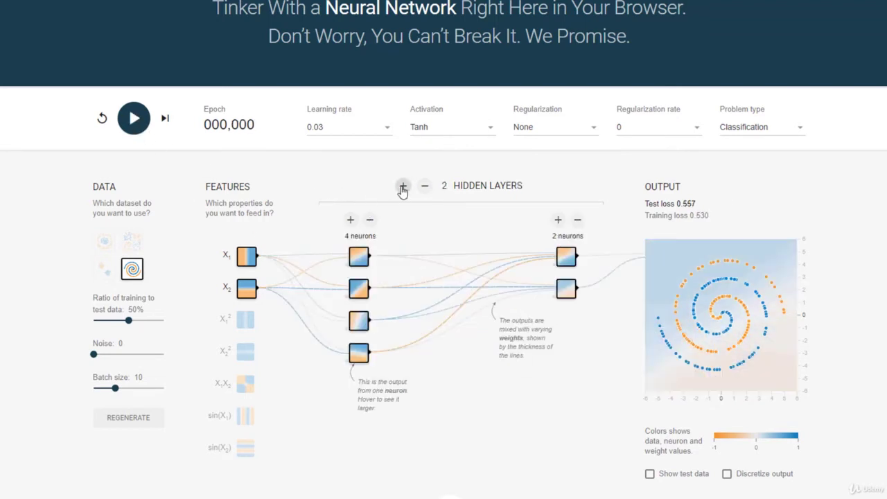
click(143, 122)
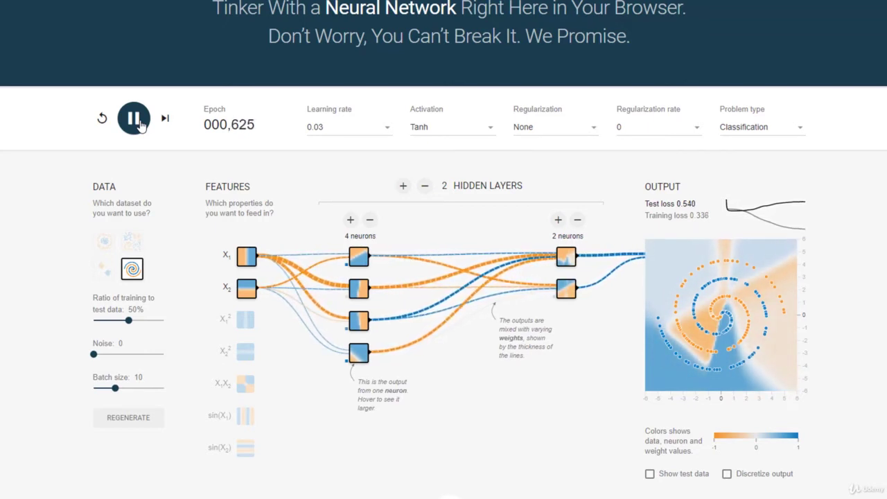
click(140, 121)
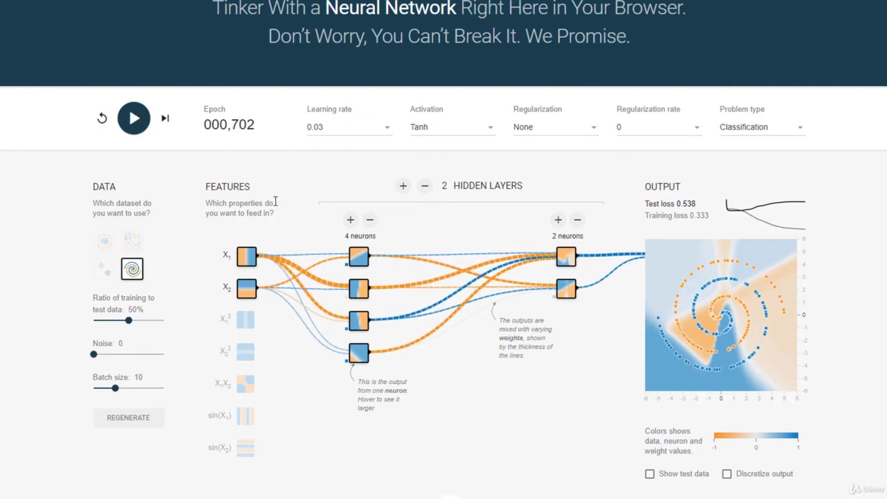
Grow the layers to 6 and 4 neurons and train to epoch 593 (test loss 0.293)
click(350, 220)
click(350, 220)
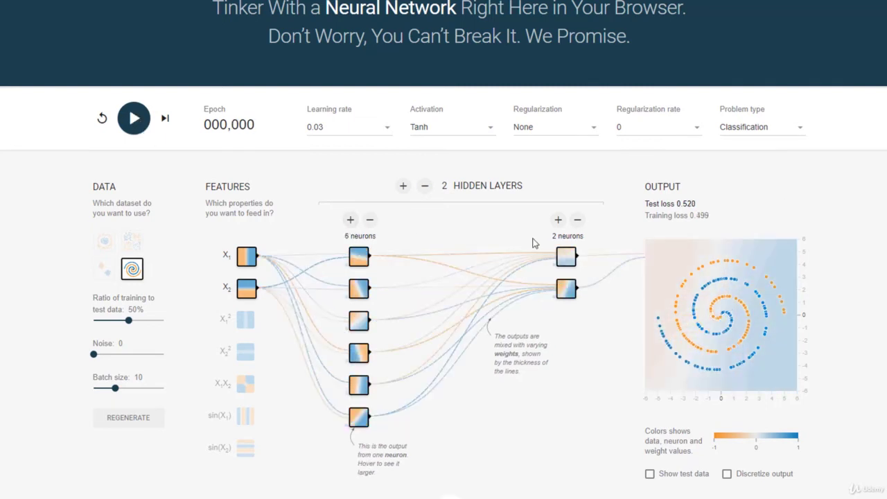
click(559, 222)
click(559, 222)
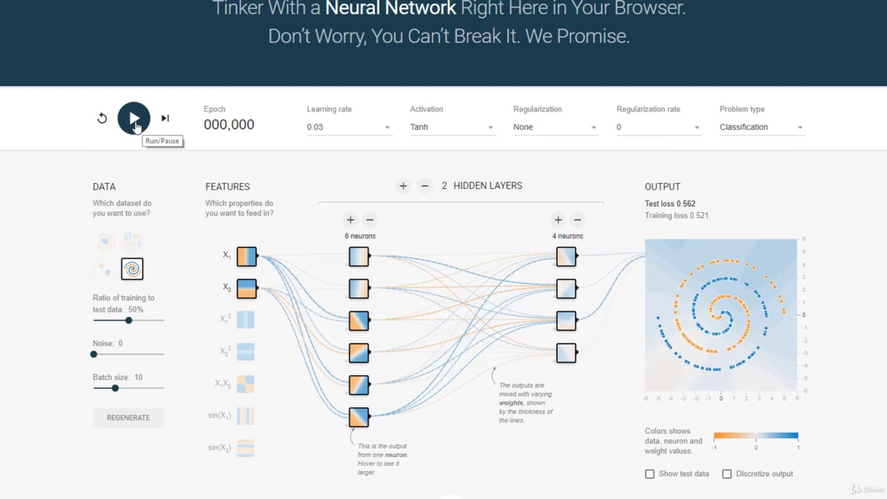
click(135, 123)
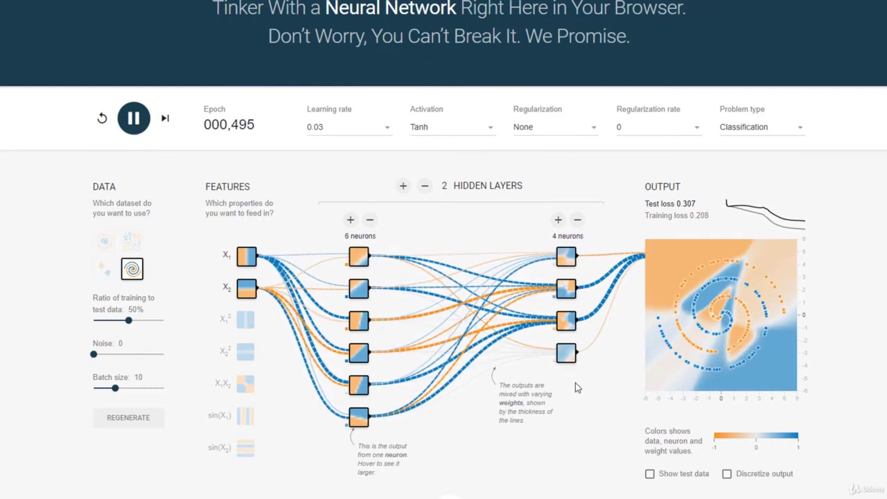
click(135, 119)
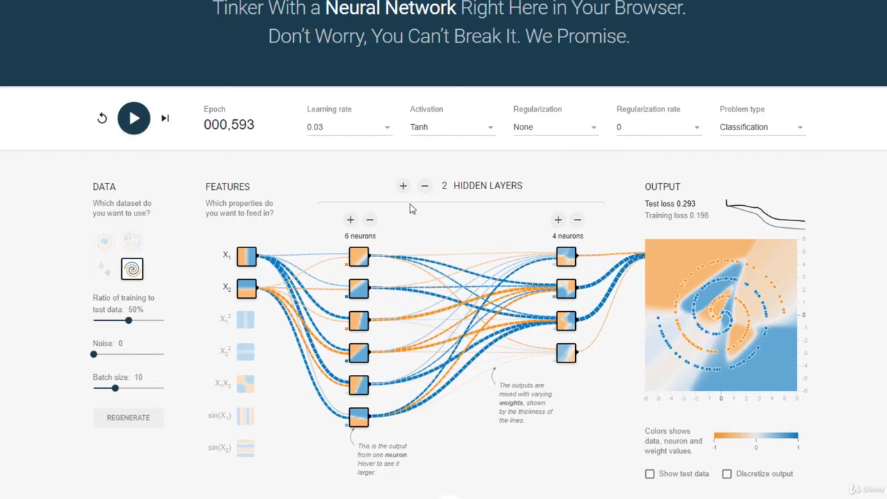
Add a third 2-neuron hidden layer and train to epoch 2,322 (test loss 0.237)
click(404, 187)
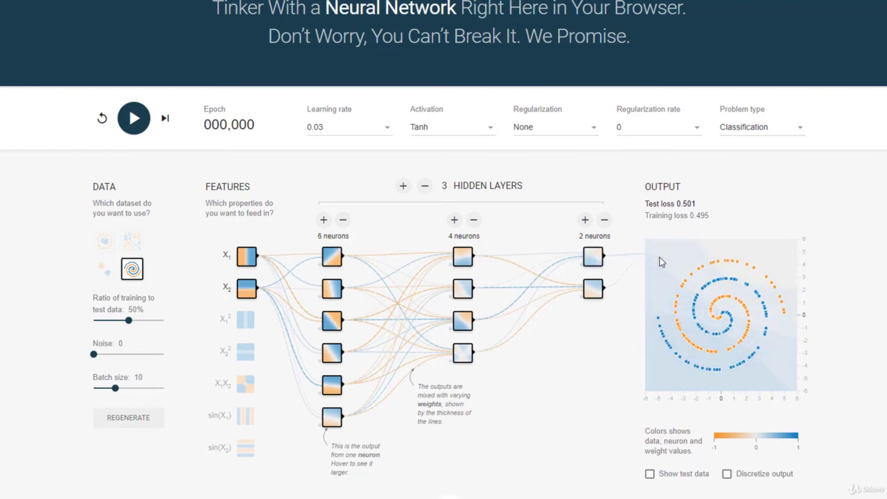
click(134, 119)
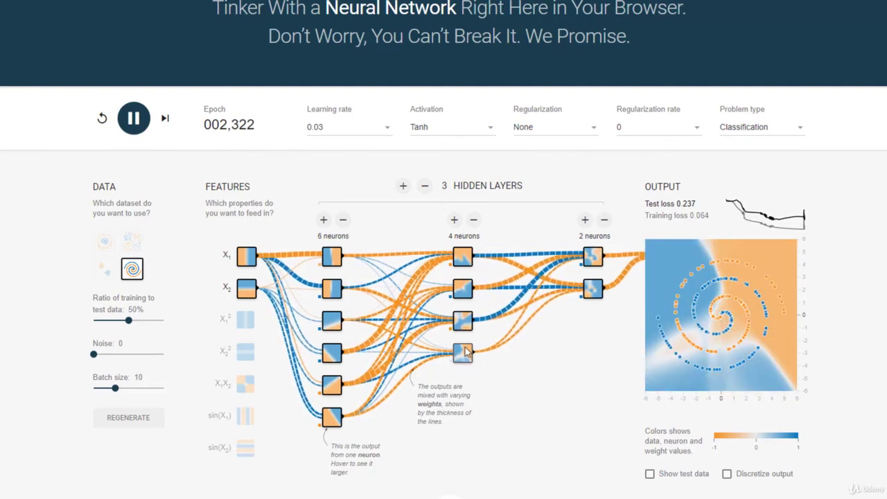
Preview individual hidden neurons' outputs while training continues to epoch 2,721 (test loss 0.209)
mouse_move(331, 259)
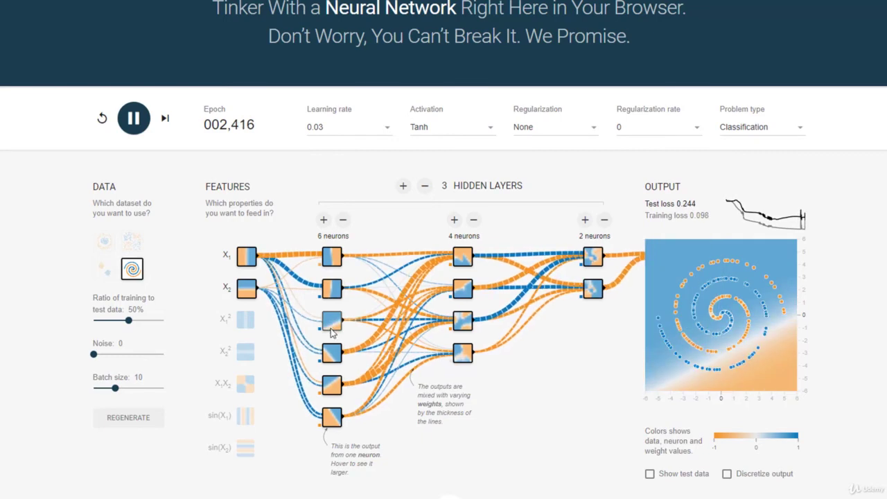
mouse_move(332, 355)
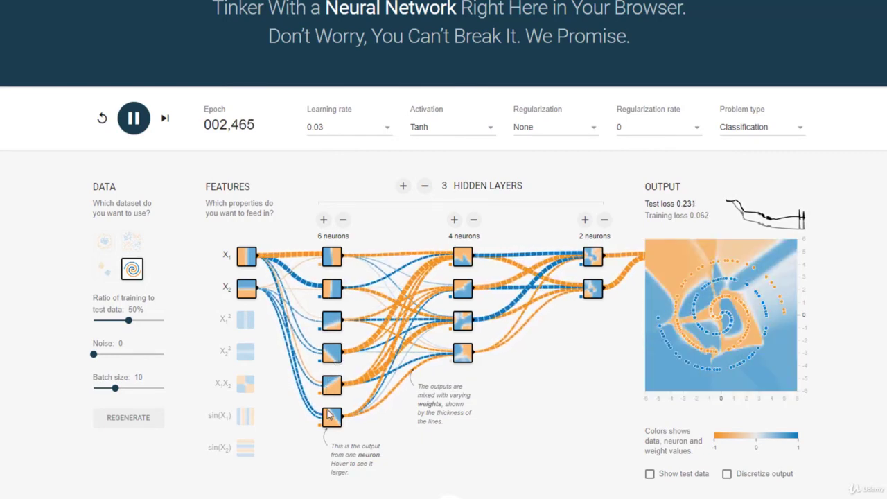
mouse_move(333, 420)
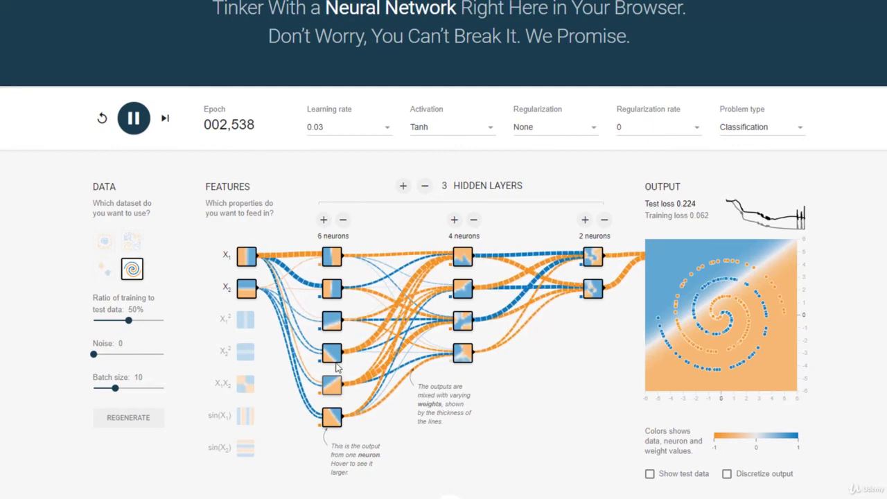
mouse_move(466, 255)
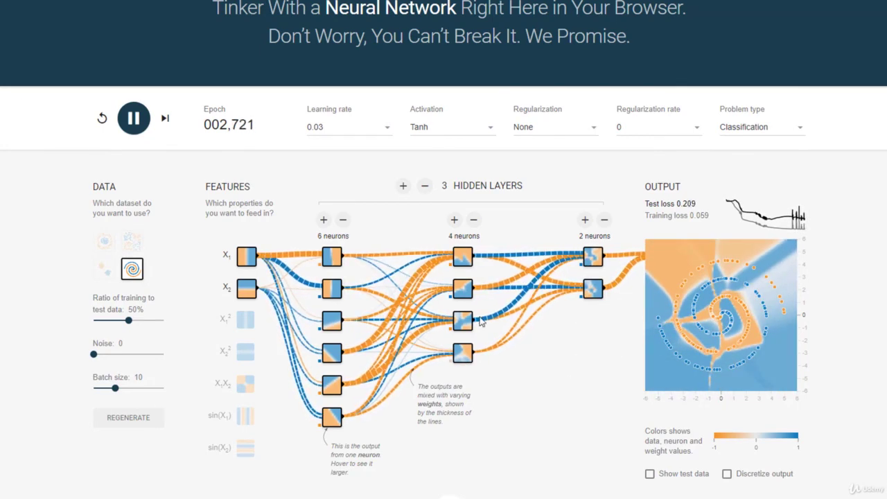
Expand to 6-4-4-2 by growing the third layer to 4 neurons and adding a 2-neuron fourth layer, then resume training
click(142, 121)
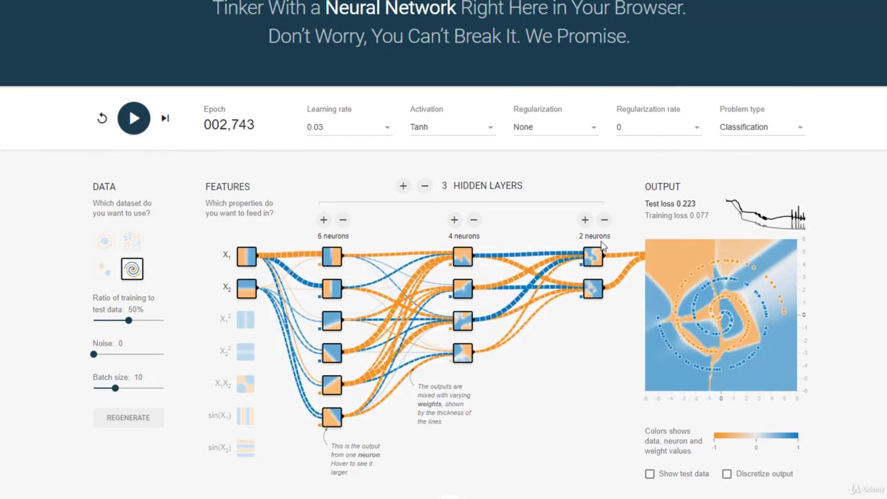
click(584, 220)
click(585, 221)
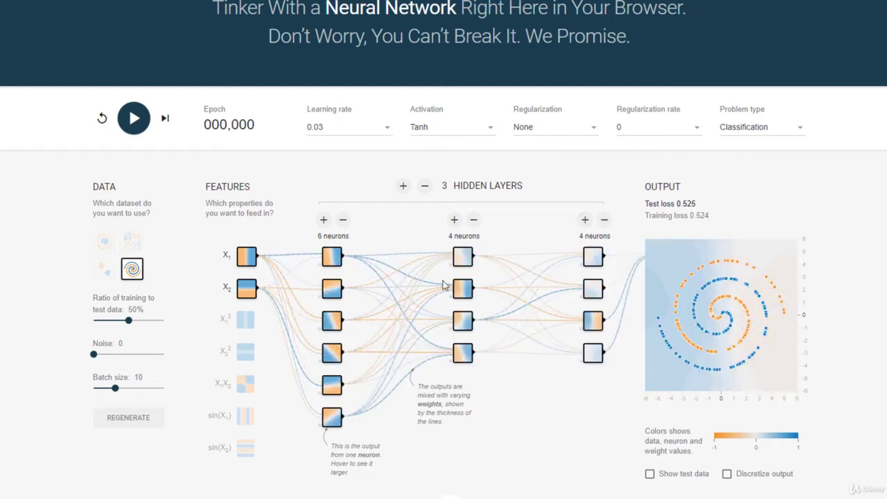
click(405, 187)
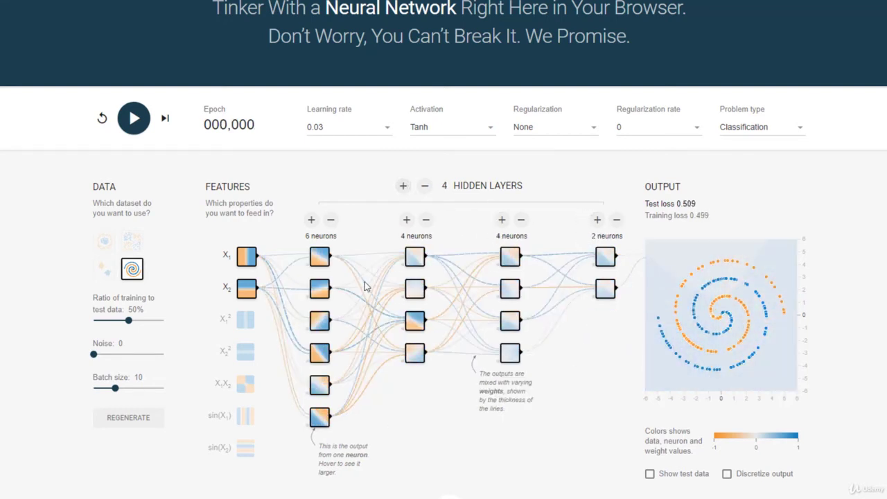
click(139, 122)
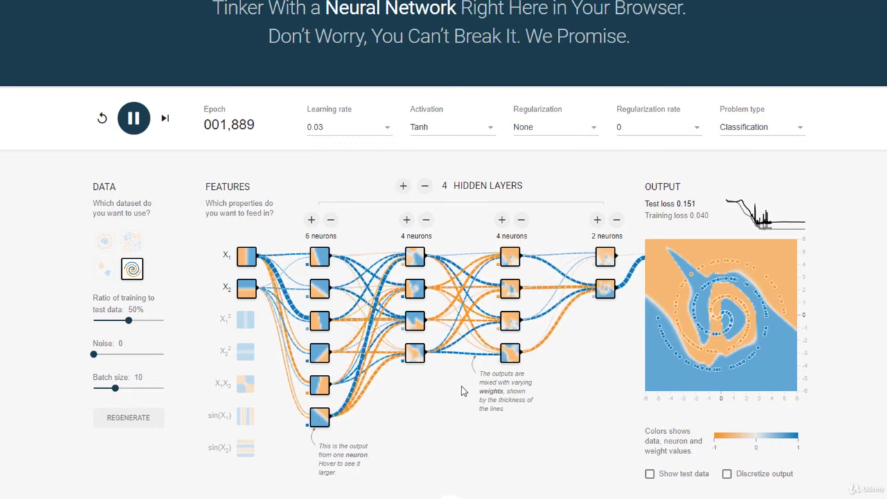
Pause and switch the activation function to ReLU, leaving regularization at None
click(136, 122)
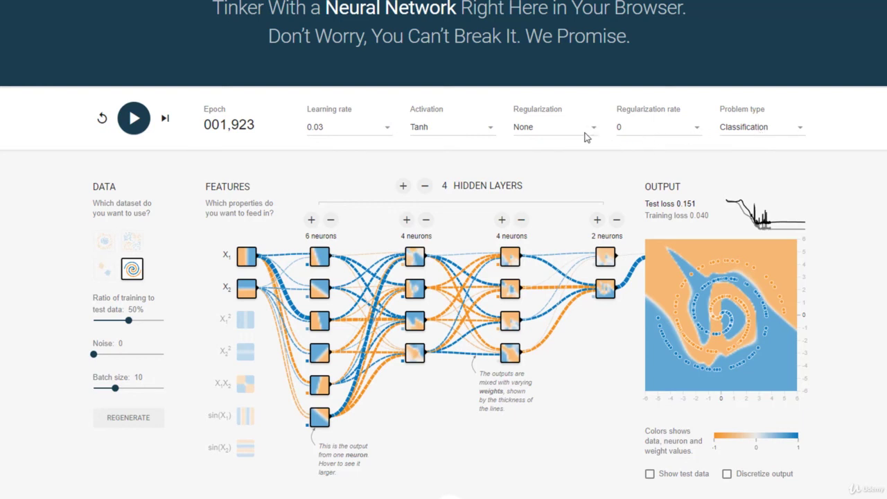
click(486, 133)
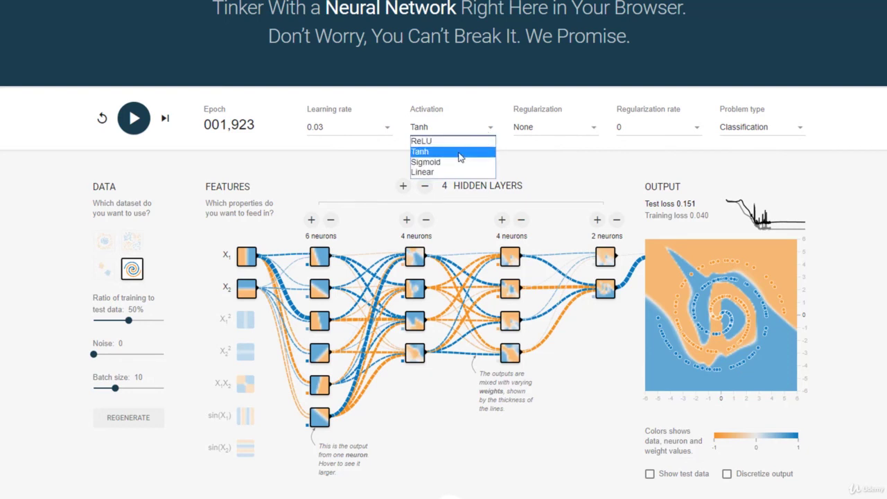
click(453, 141)
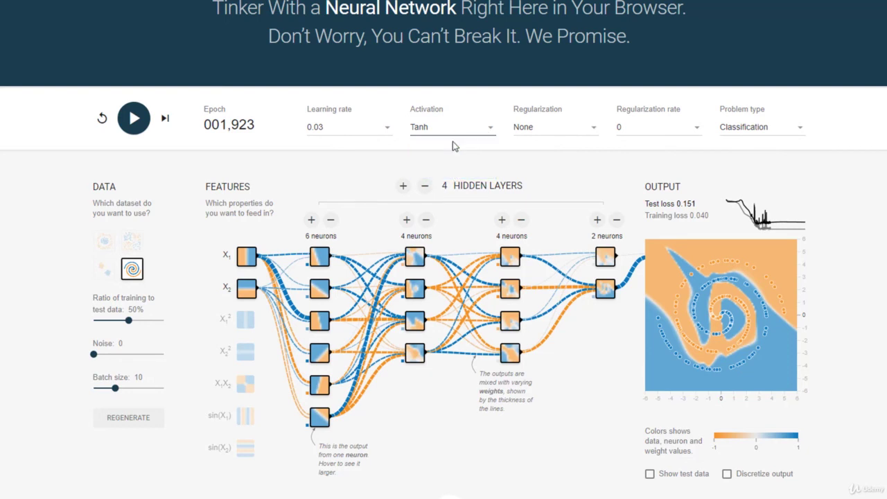
click(547, 129)
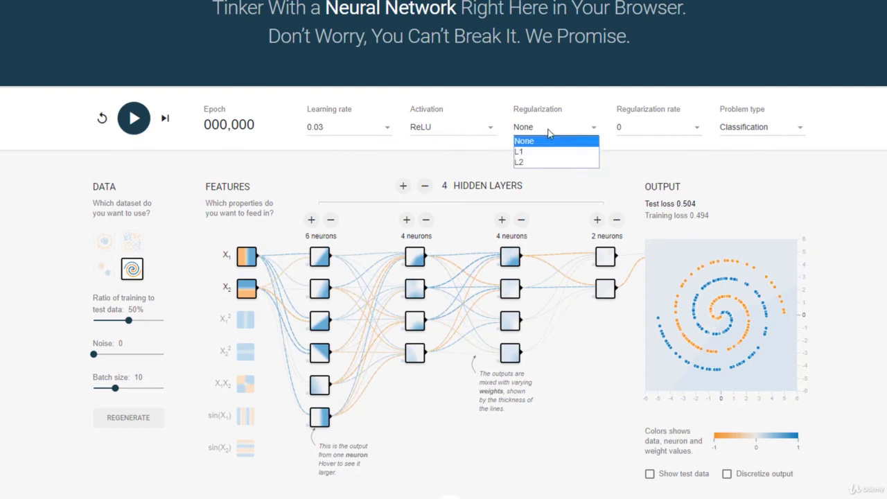
click(547, 132)
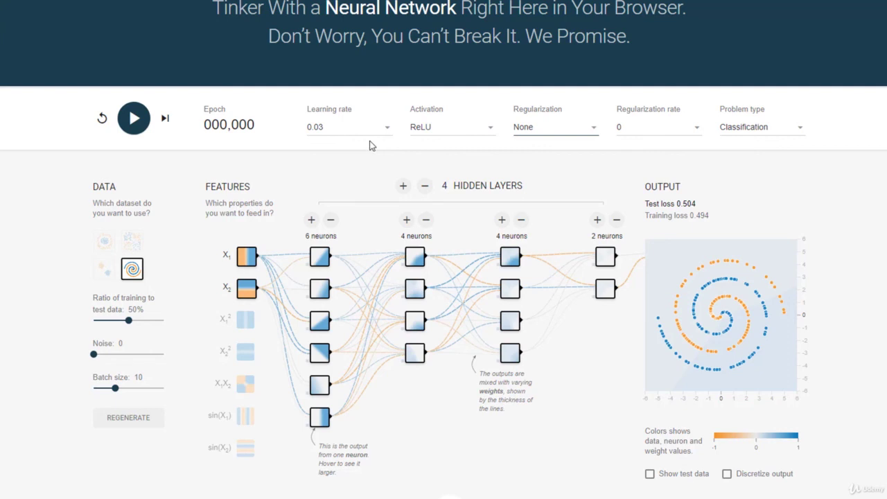
Run training of the ReLU 6-4-4-2 network to test loss 0.056, inspecting later-layer neuron outputs
click(137, 129)
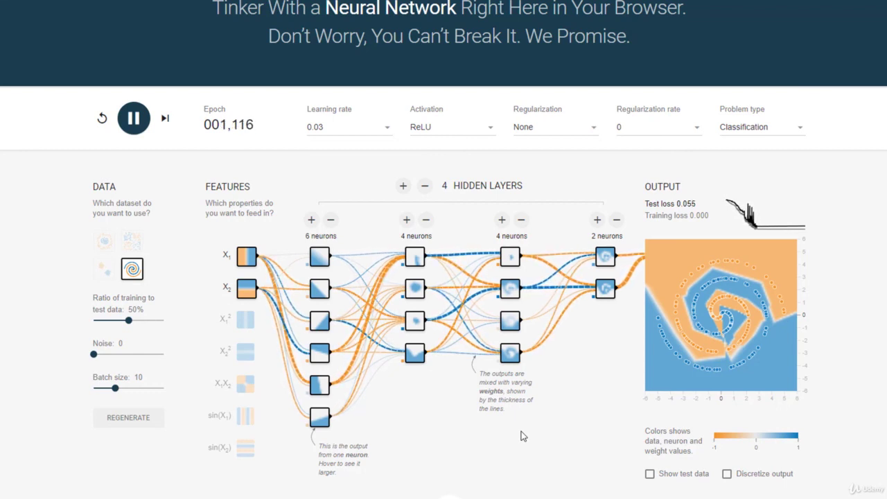
mouse_move(508, 354)
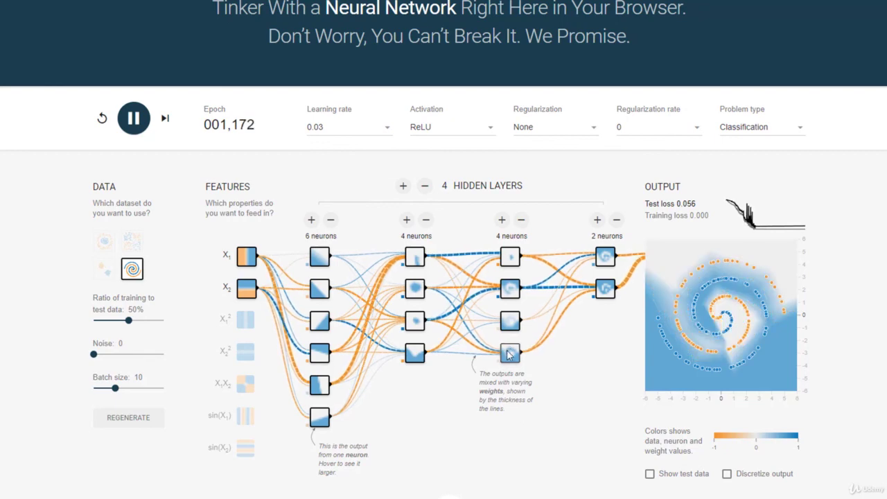
mouse_move(508, 292)
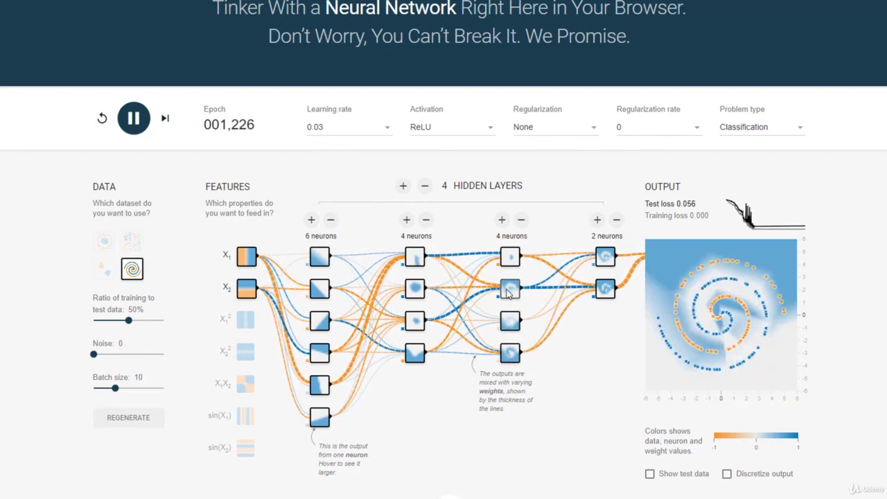
mouse_move(612, 263)
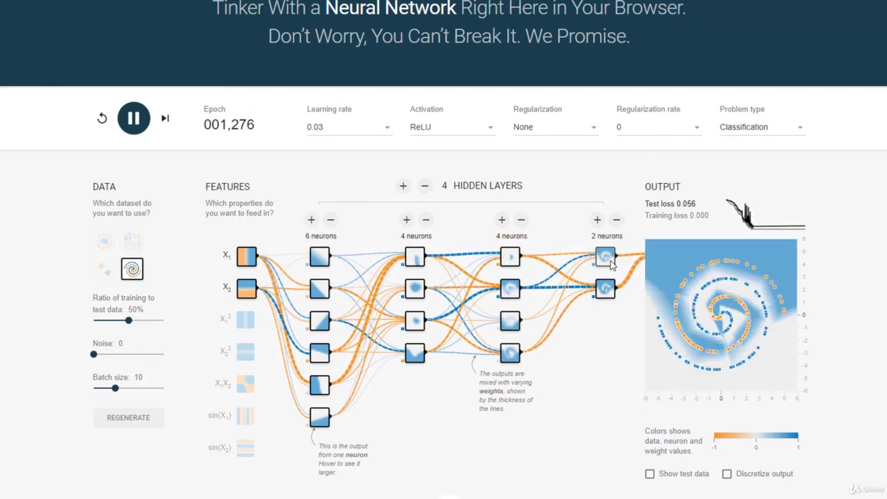